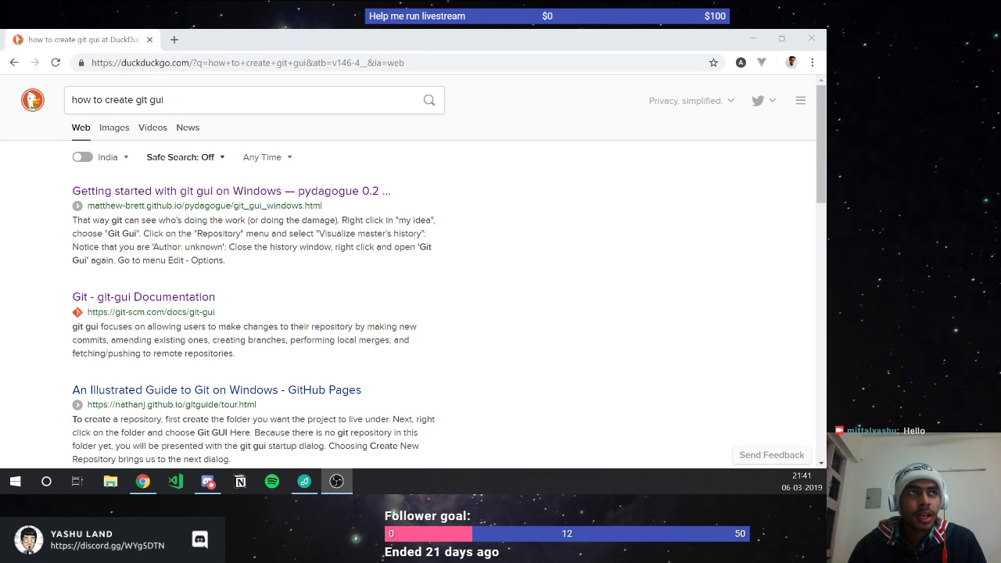
Replace the DuckDuckGo results tab with a blank New Tab page, then switch to OBS.
left_click(182, 47)
left_click(174, 40)
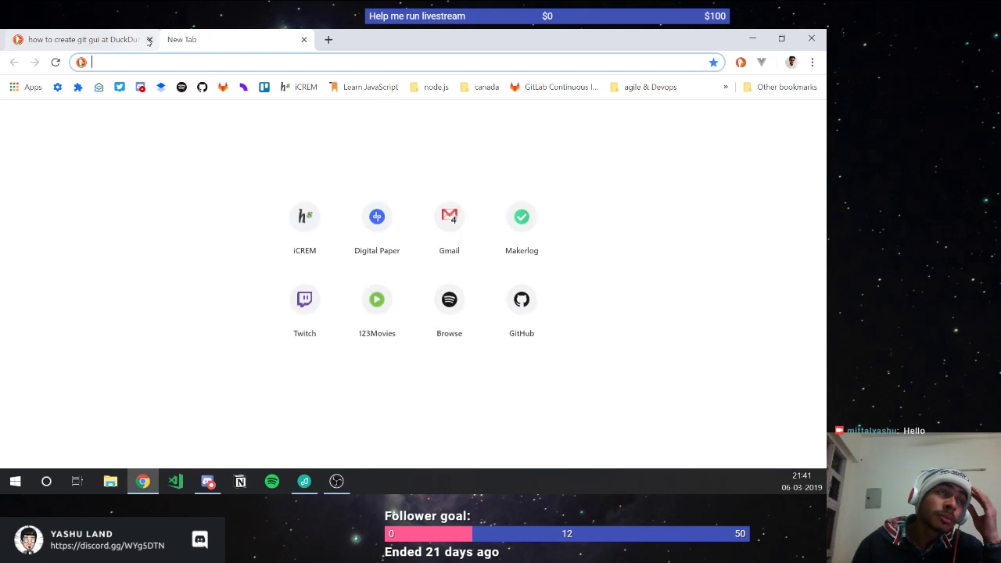
left_click(150, 39)
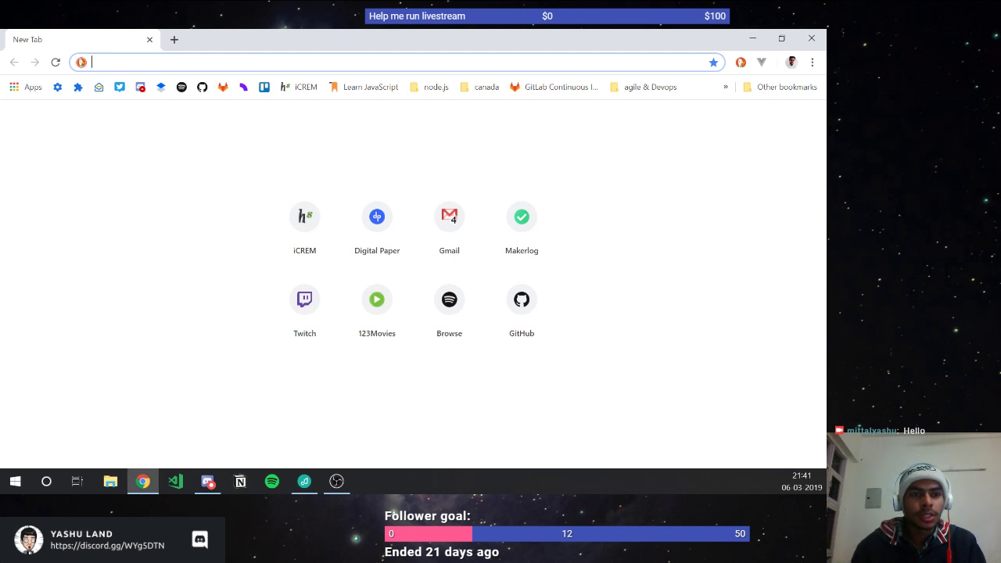
key("alt+Tab")
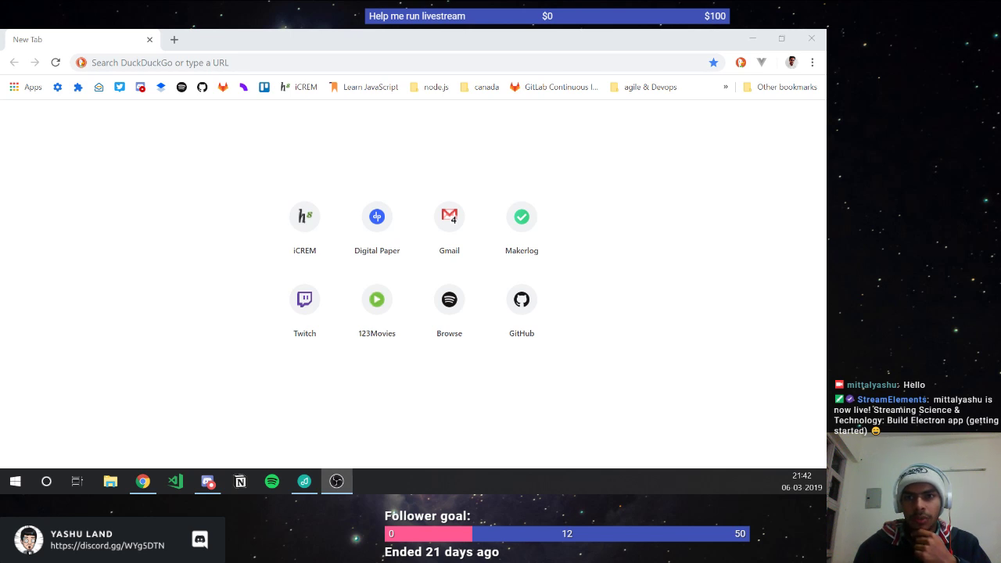
Review the OBS Output, Audio and Video settings, then close Settings without changes.
left_click_drag(0, 72, 181, 53)
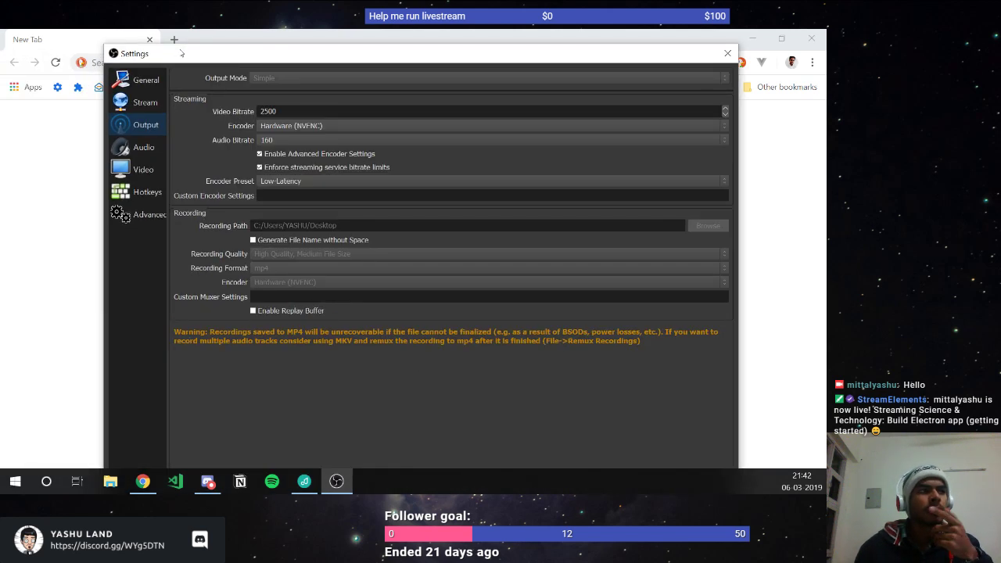
left_click_drag(181, 53, 174, 44)
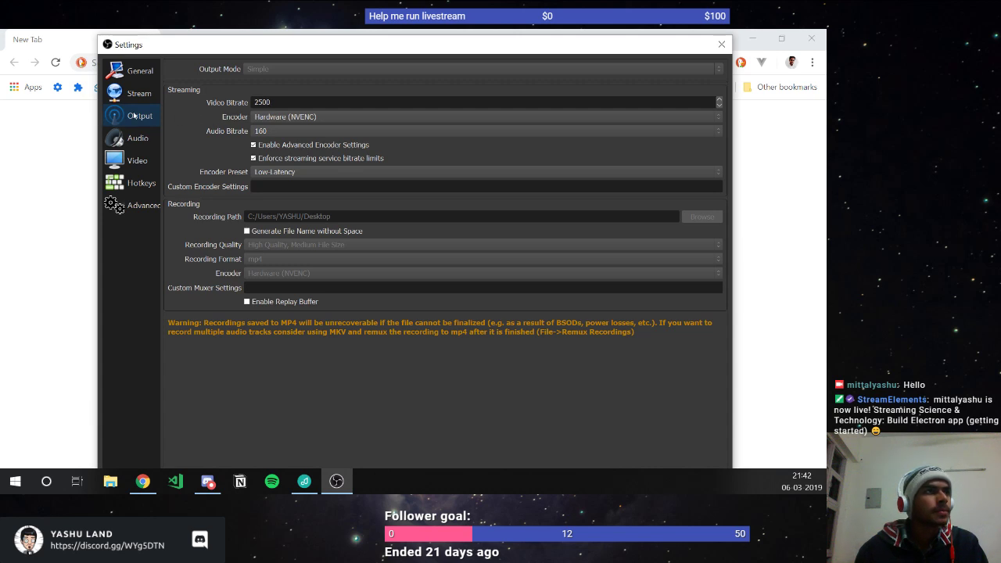
left_click(135, 138)
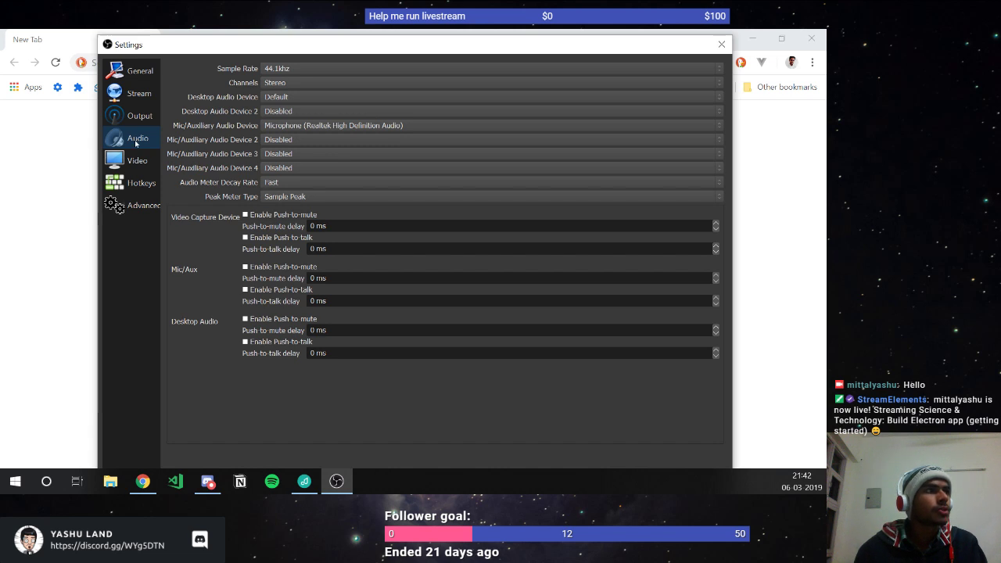
left_click(141, 159)
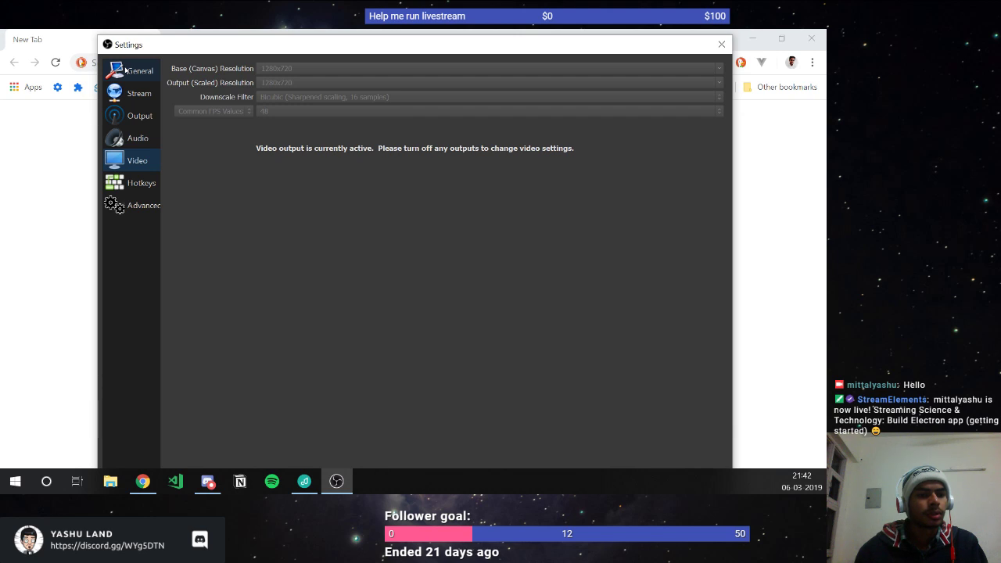
left_click(721, 44)
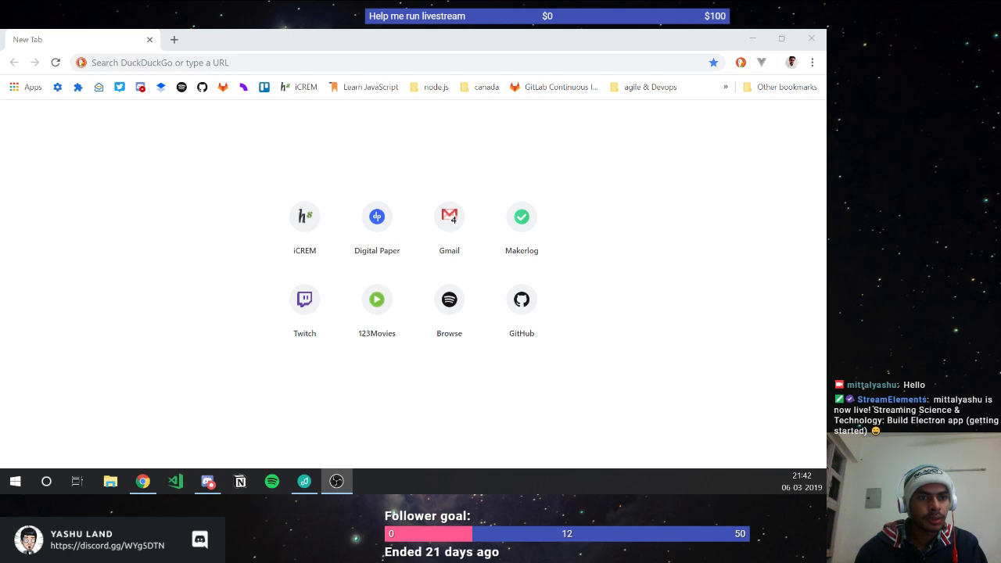
Load electronjs.org by entering 'electron' in Chrome's address bar.
left_click(217, 237)
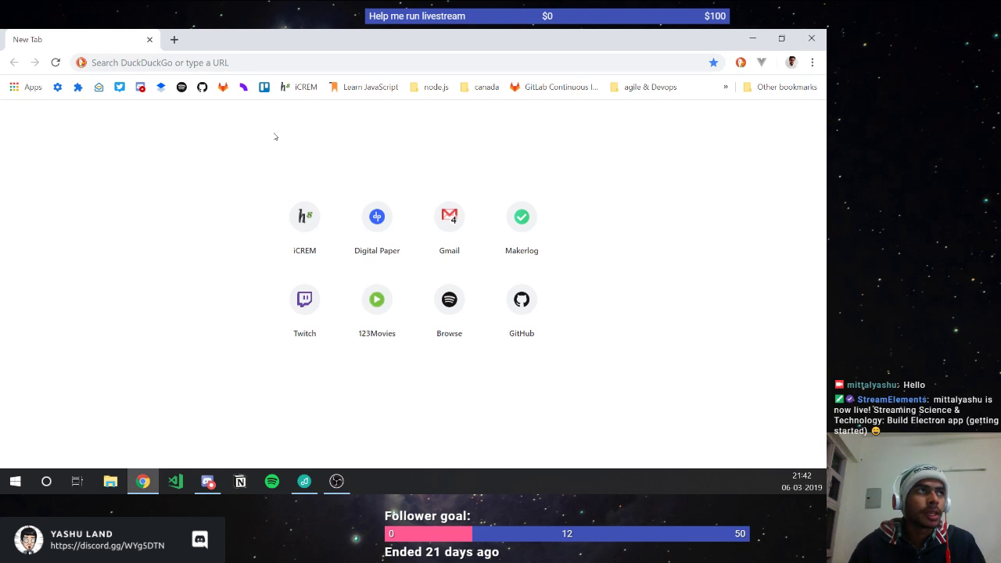
left_click(266, 66)
type("ele")
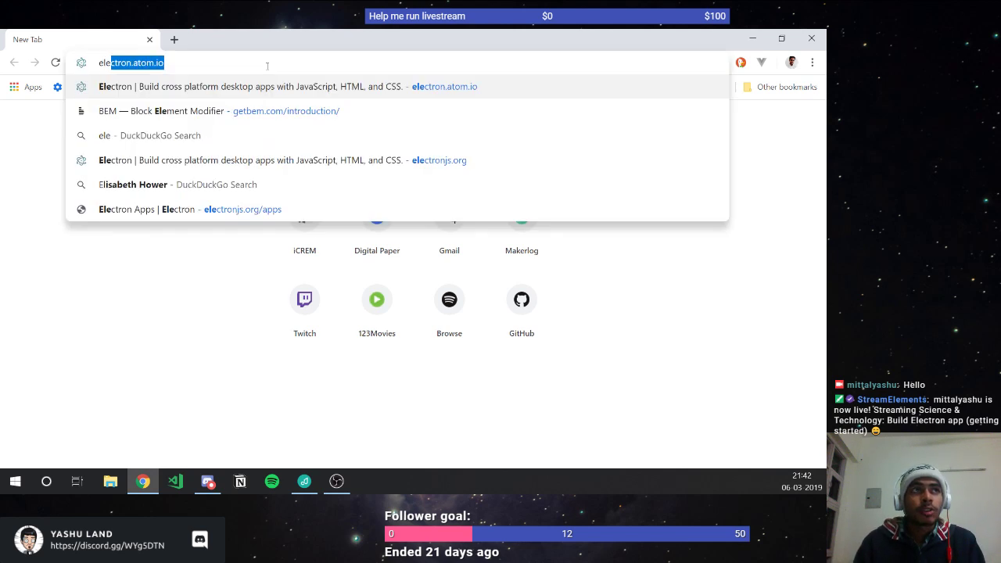
type("ctronjs.org")
key("Return")
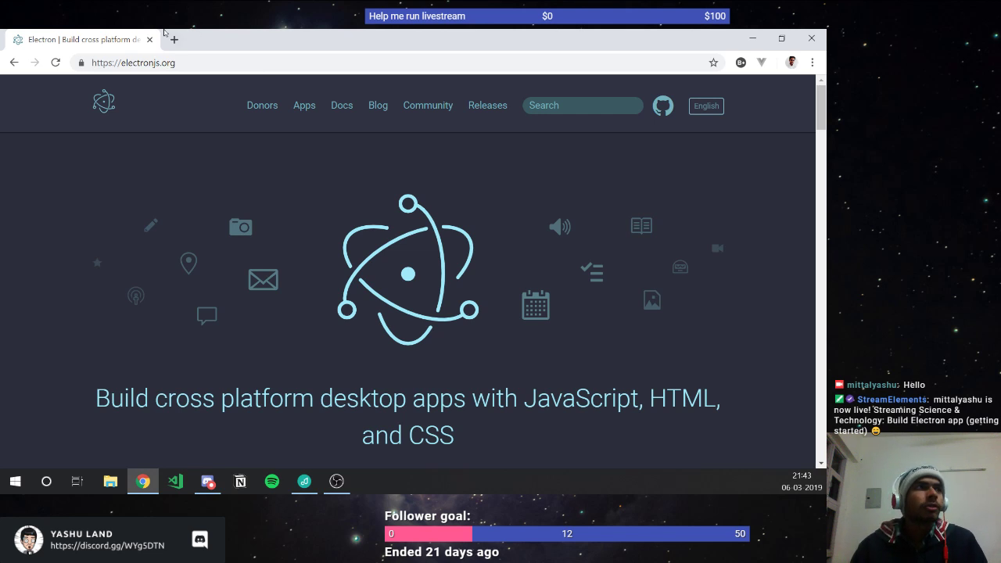
Open github.com/the-studio-io/xdai-discord-bot in a new tab.
key("ctrl+t")
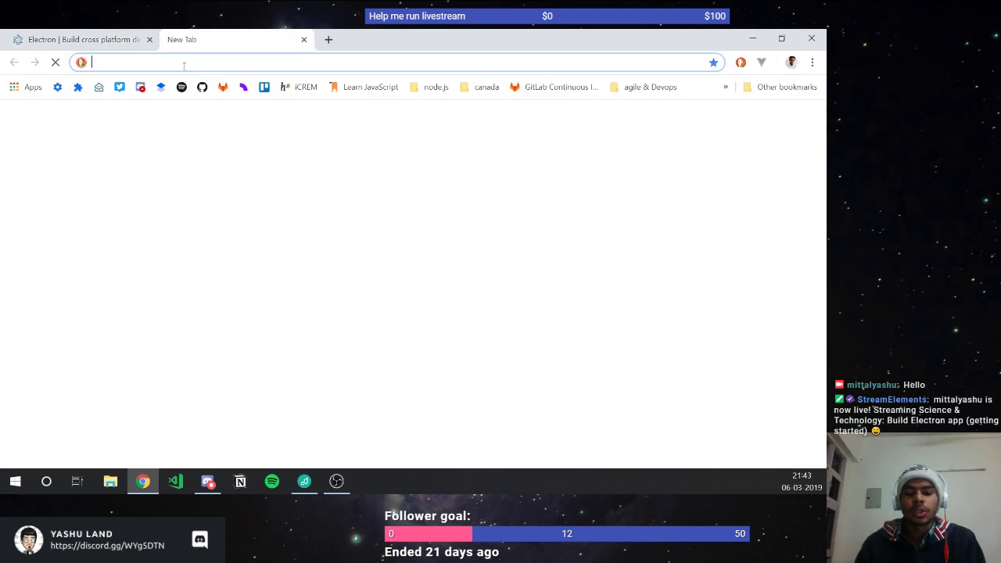
type("g")
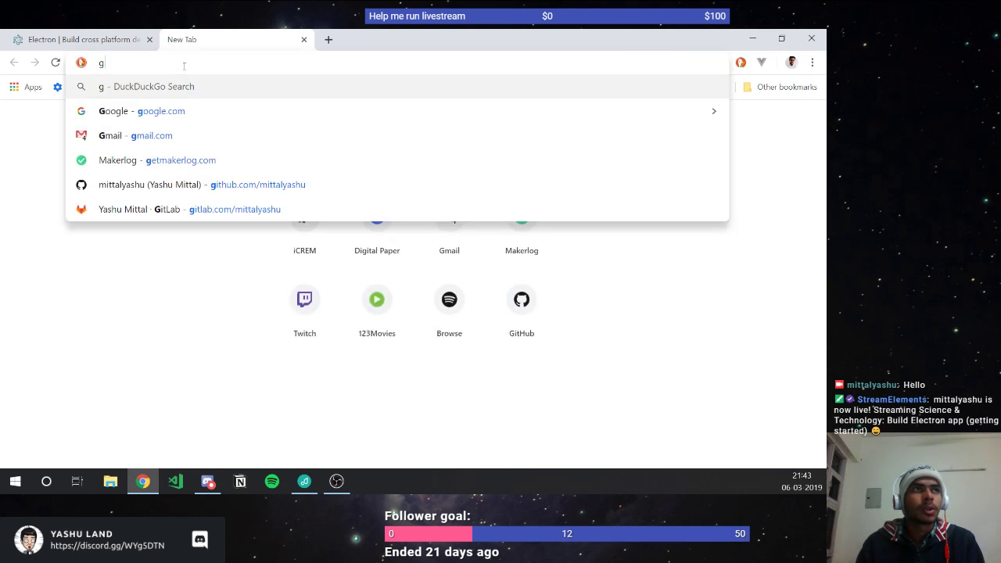
type("ithub.com/")
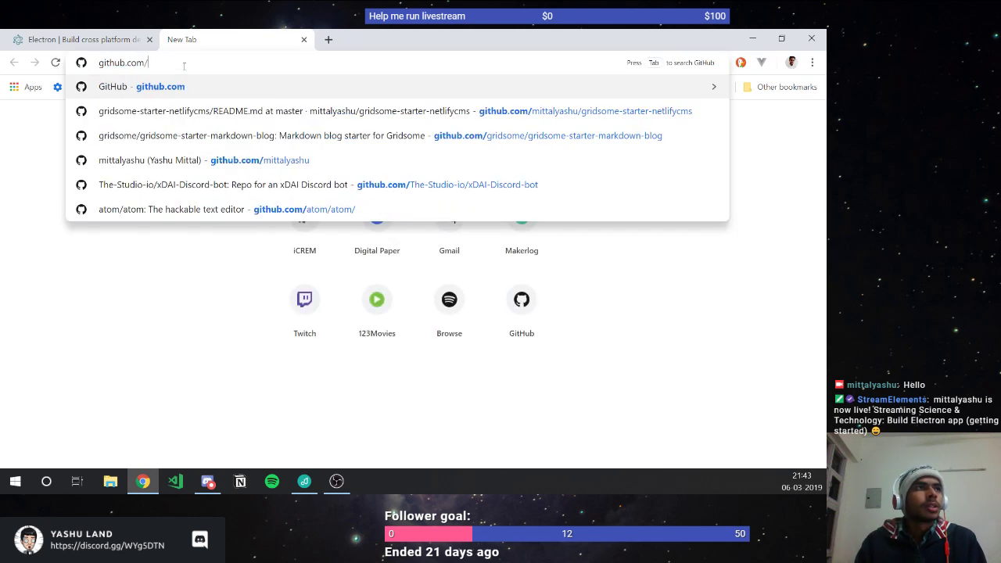
type("the-studio-io/xdai-discord-bot")
key("Return")
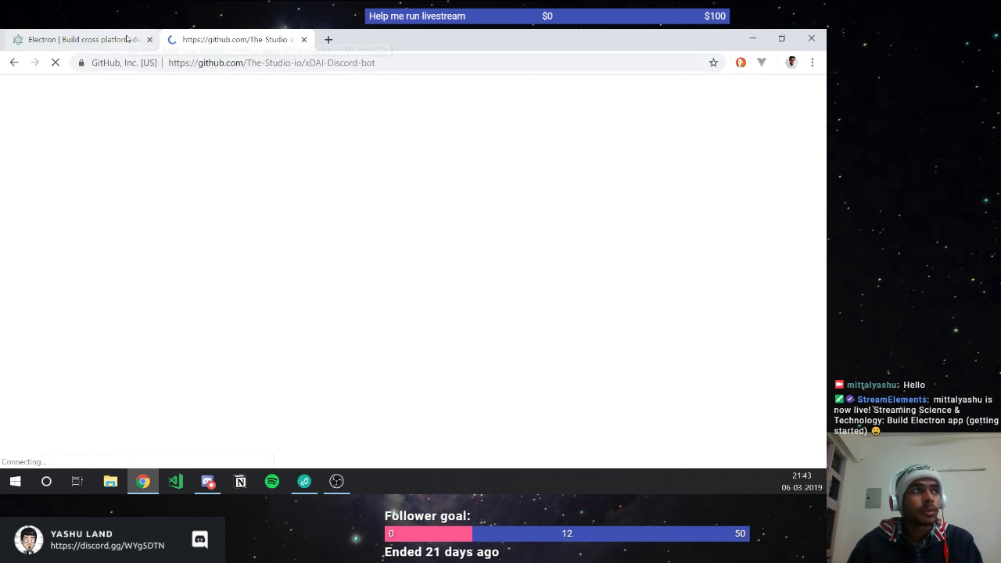
Switch the repository view to the feature/migrate-to-mysql branch.
left_click(276, 63)
left_click(380, 62)
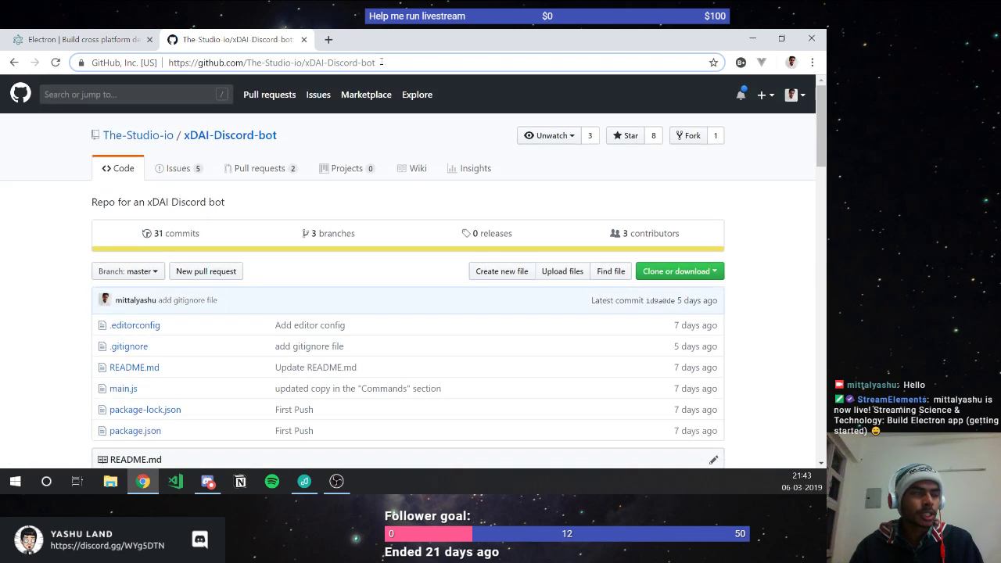
left_click(142, 268)
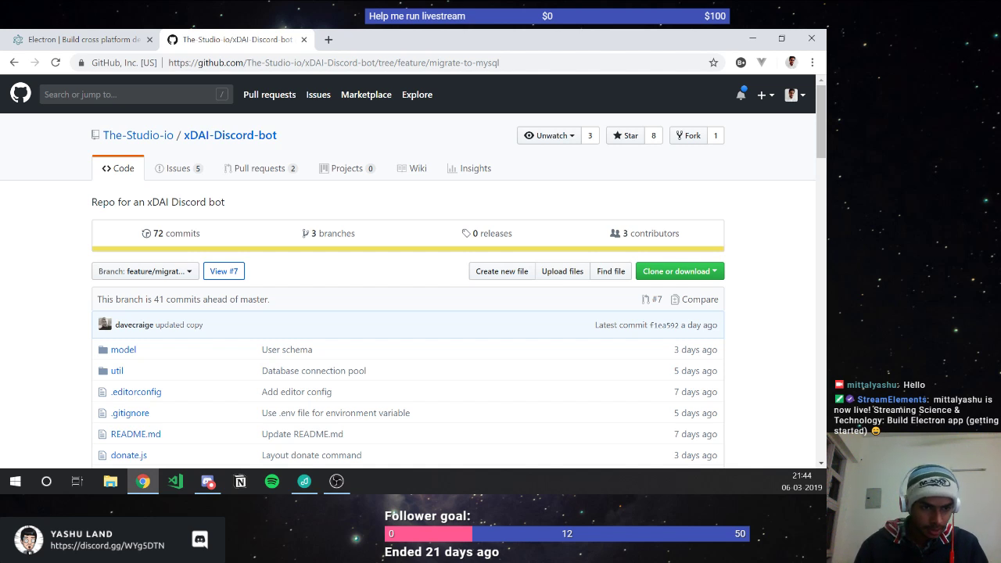
key("alt+Tab")
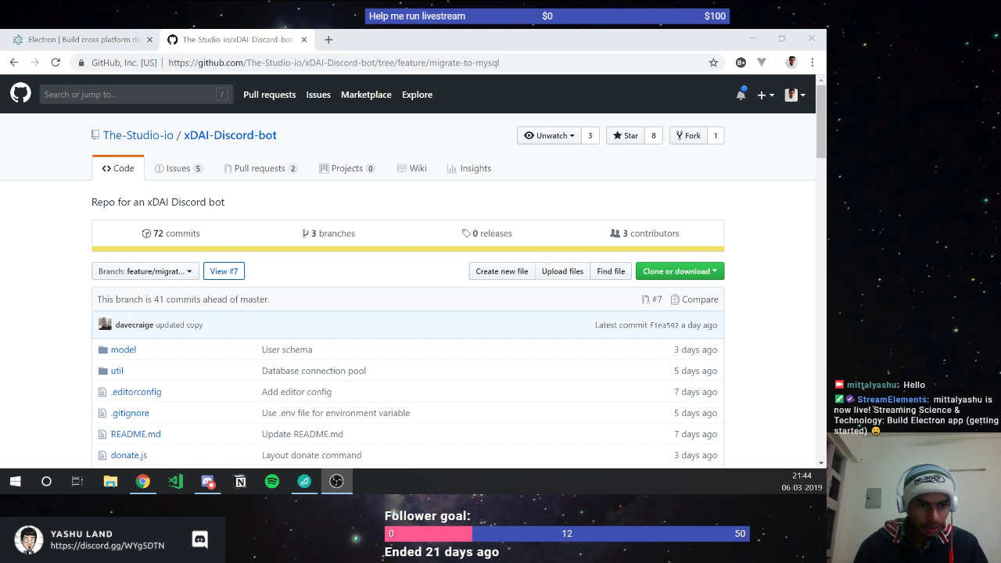
key("alt+Tab")
Bring the Electron homepage tab back to the front.
left_click(111, 41)
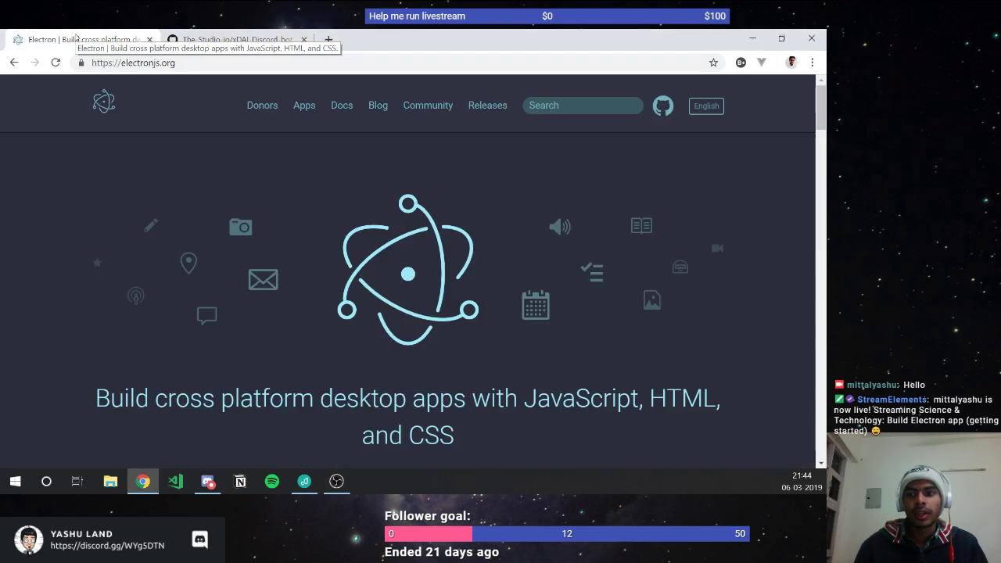